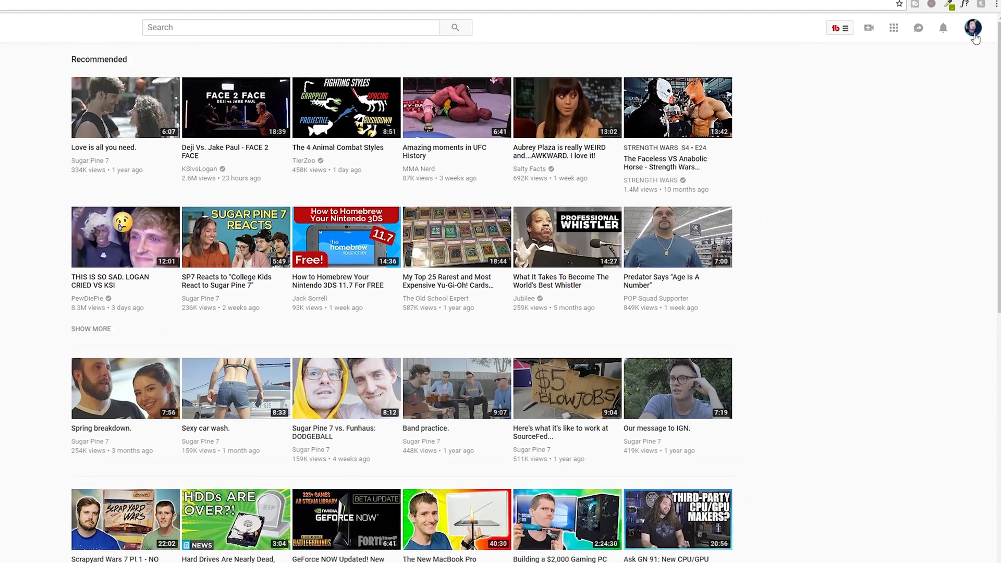
# - Open the Creator Studio dashboard from the account menu
pyautogui.click(976, 39)
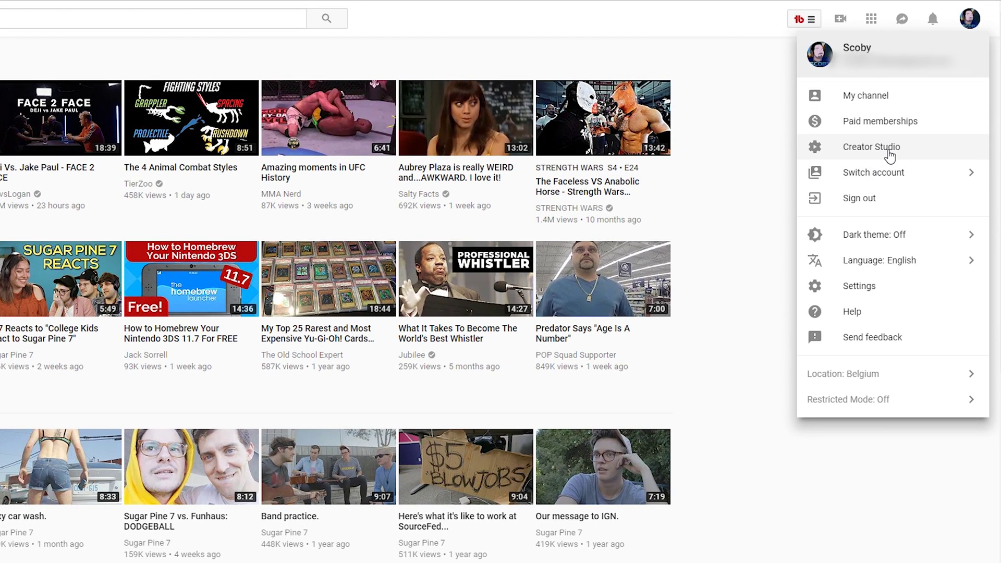
pyautogui.click(854, 152)
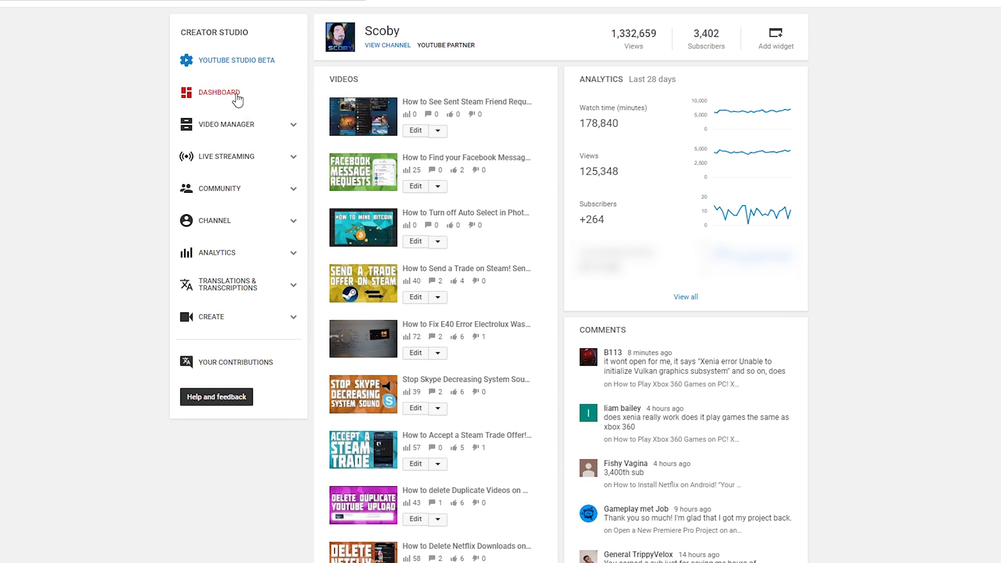
# - Expand the CHANNEL section in the sidebar to show the Status and features page
pyautogui.click(207, 222)
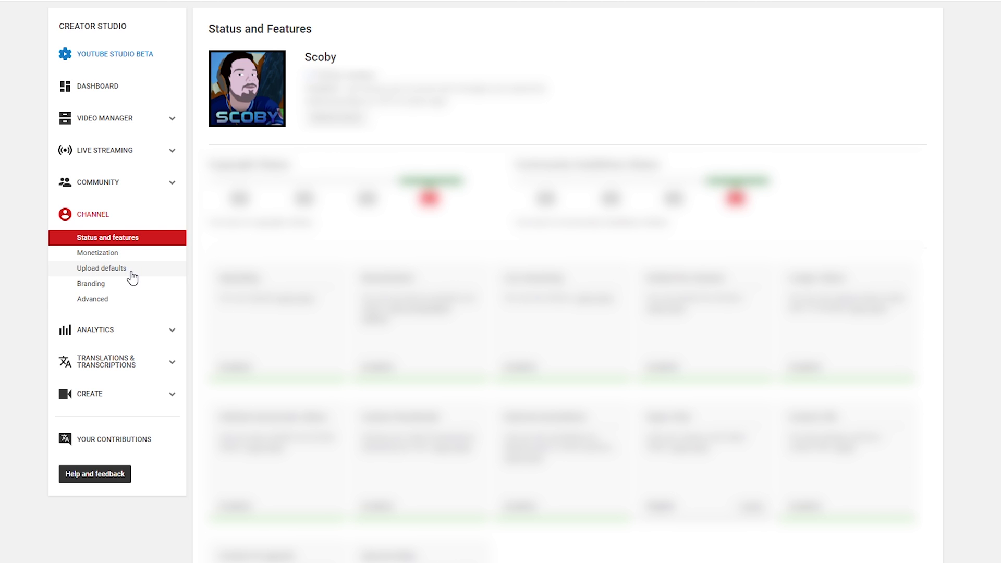
pyautogui.click(131, 271)
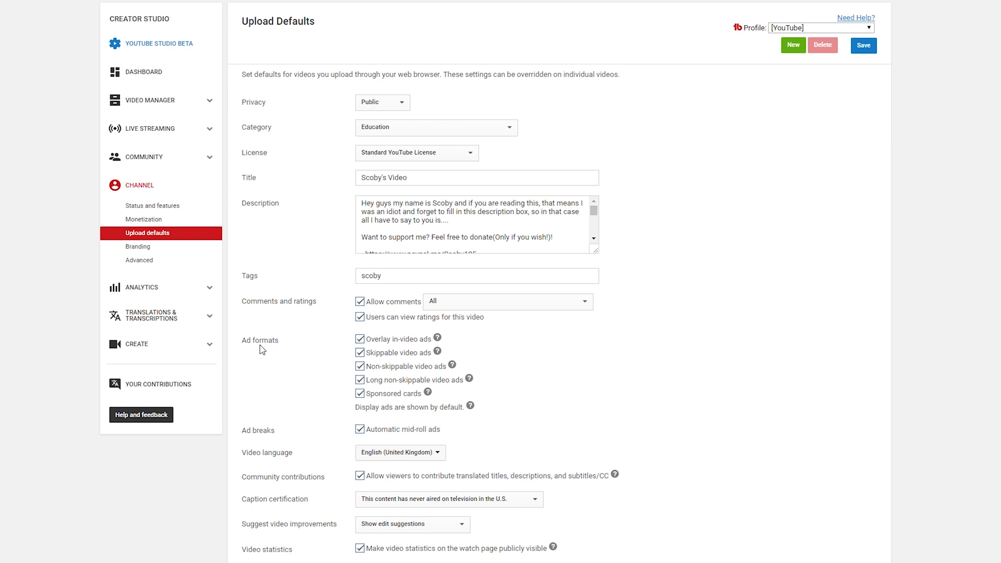
pyautogui.moveTo(248, 340); pyautogui.dragTo(291, 347)
pyautogui.click(291, 346)
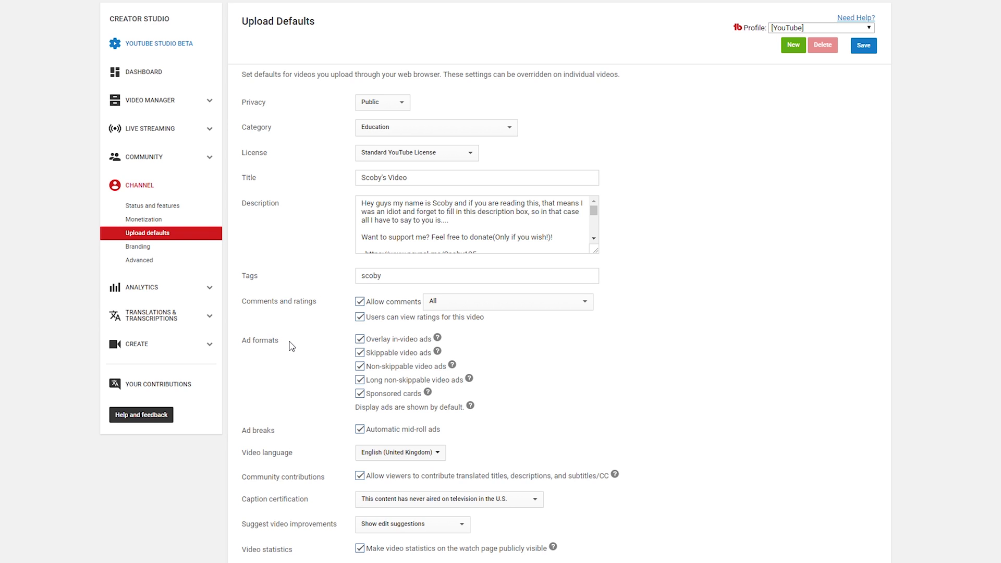